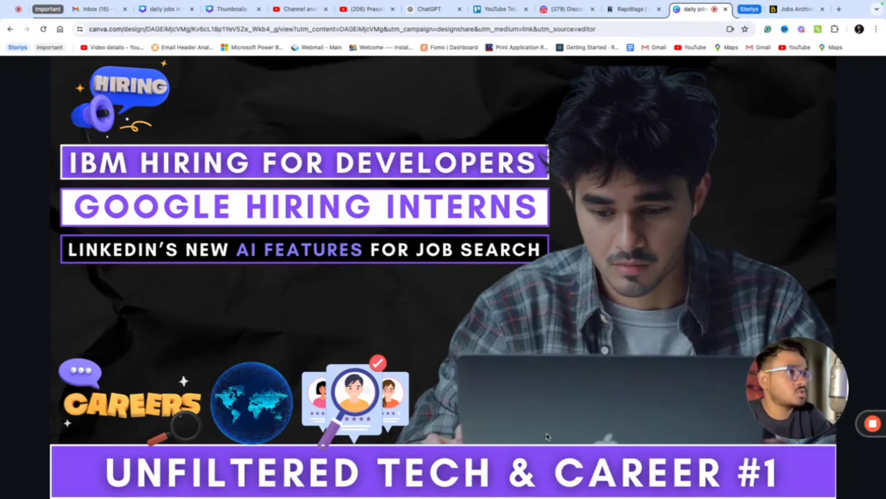
# Step: Switch to the boringdude.in Jobs Archive tab and open the IBM Hiring Backend Developers post
pyautogui.click(793, 9)
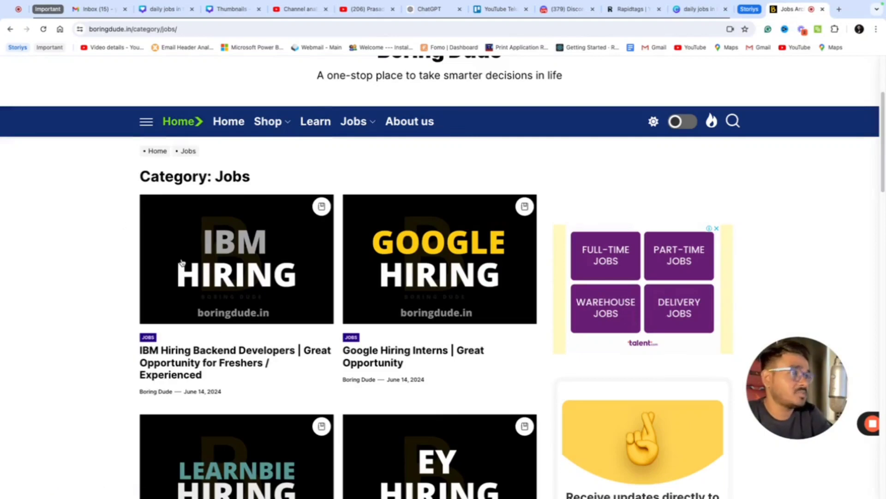
pyautogui.click(214, 358)
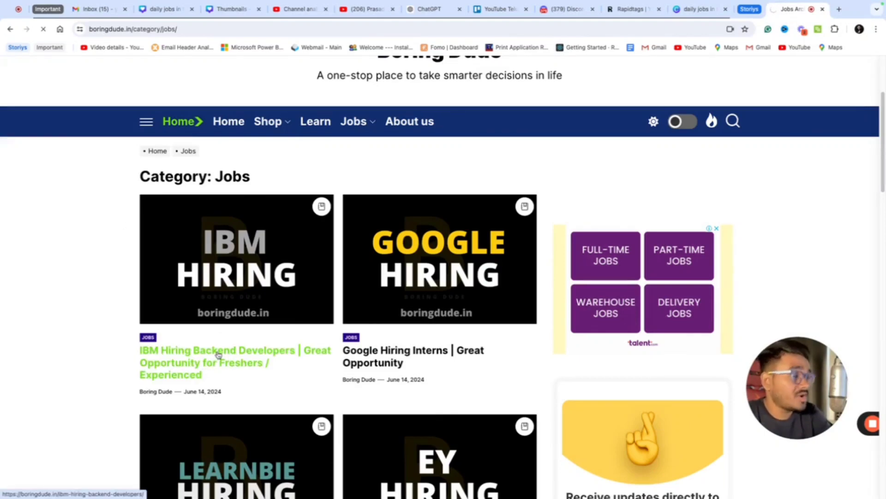
pyautogui.scroll(-3, 352, 405)
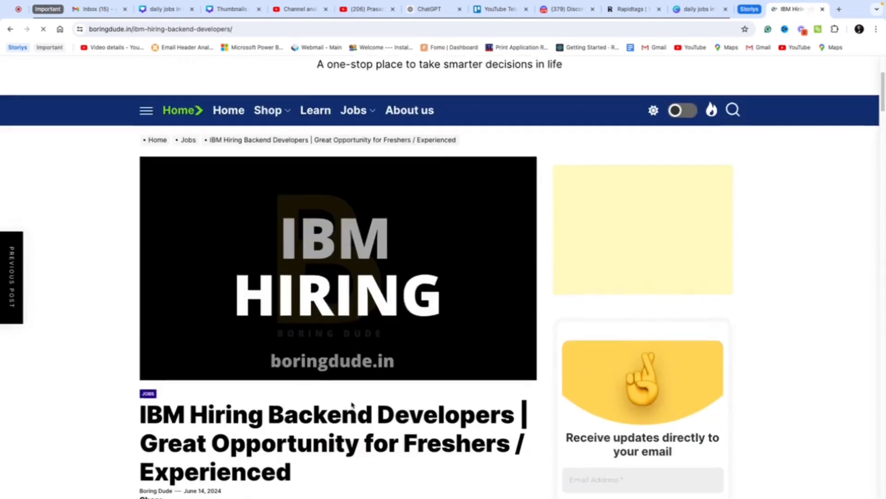
pyautogui.scroll(-3, 352, 405)
pyautogui.scroll(-2, 352, 405)
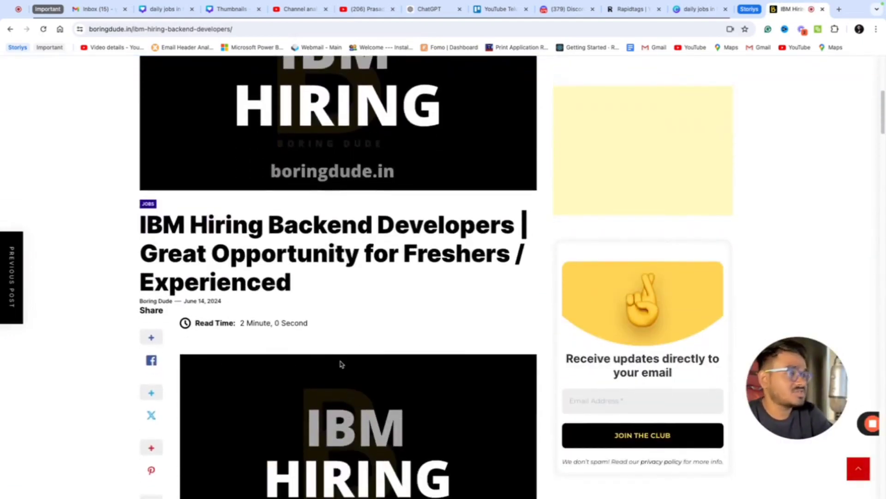
pyautogui.scroll(-3, 340, 364)
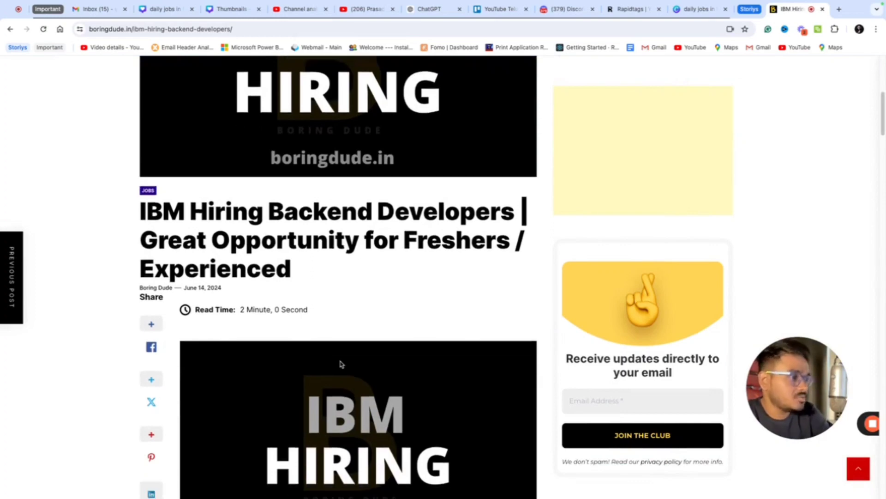
pyautogui.scroll(-4, 340, 363)
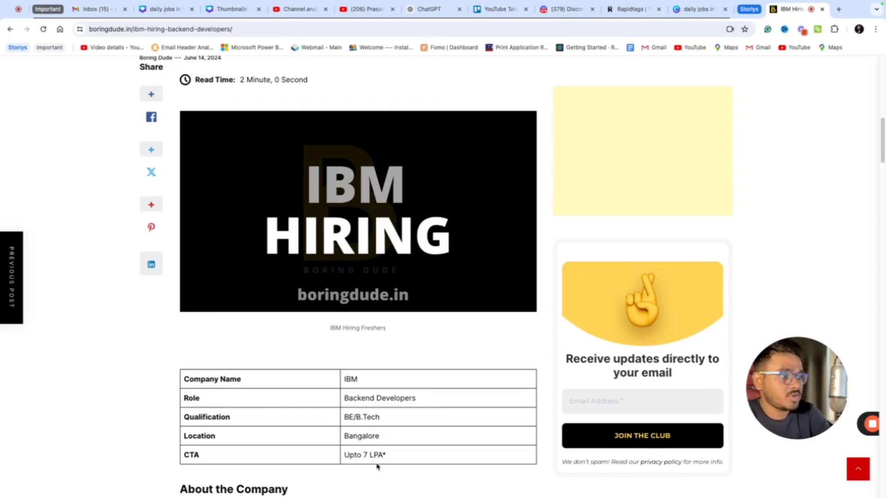
pyautogui.scroll(3, 378, 466)
pyautogui.scroll(-5, 377, 466)
pyautogui.scroll(-3, 377, 467)
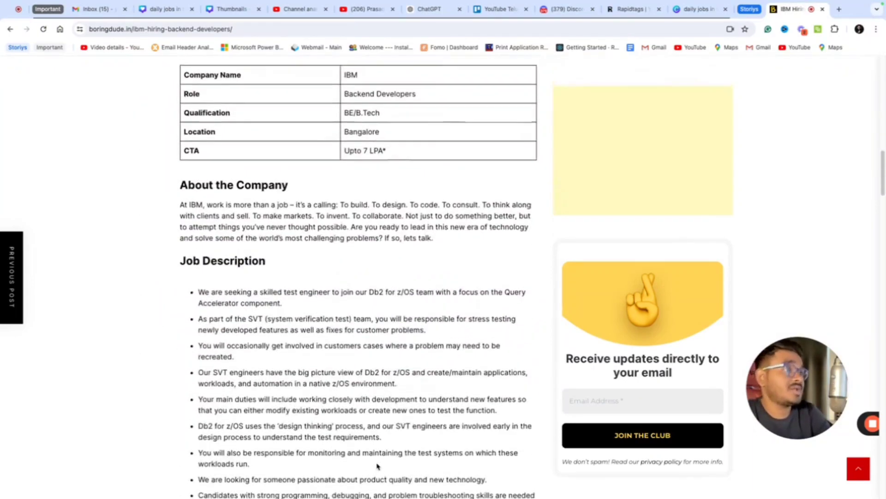
pyautogui.scroll(-2, 362, 378)
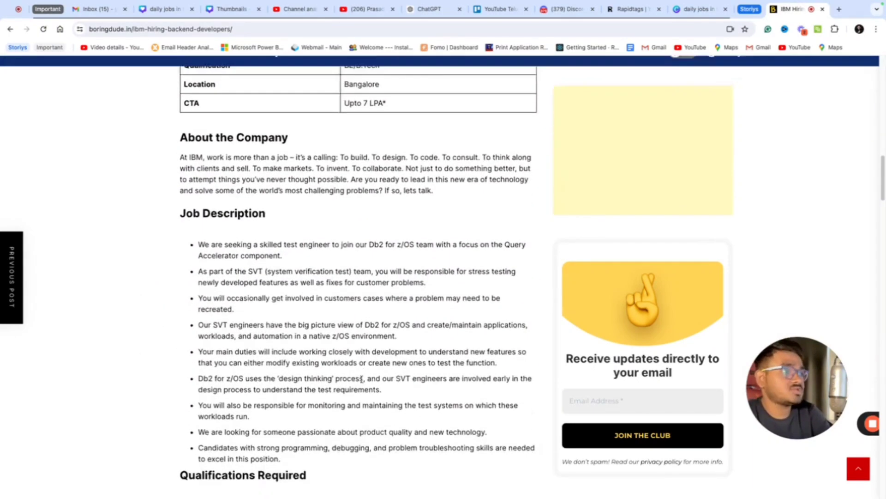
pyautogui.scroll(-1, 362, 378)
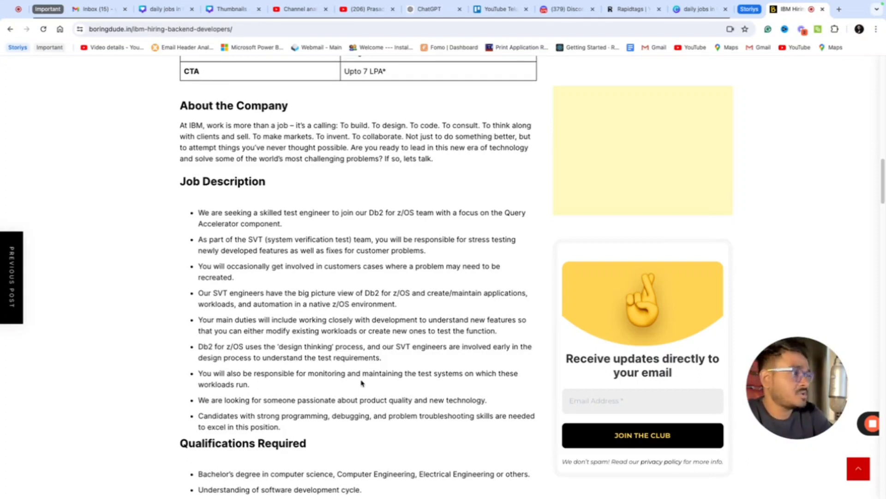
pyautogui.scroll(-5, 361, 384)
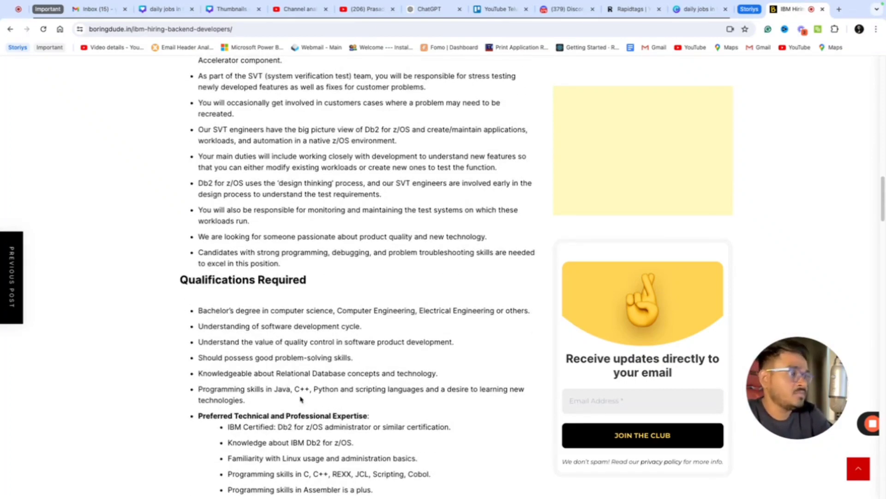
# Step: Highlight the required languages (Java, C++, Python) and the required qualifications list
pyautogui.moveTo(275, 388); pyautogui.dragTo(339, 389)
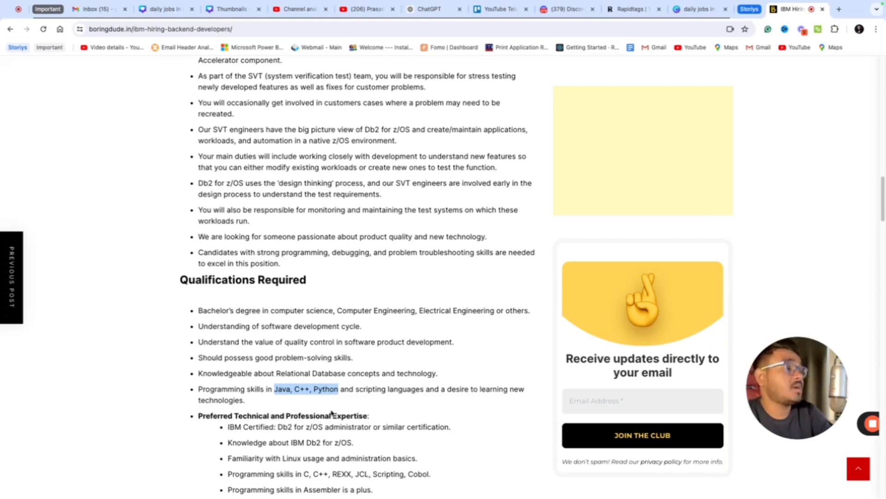
pyautogui.scroll(-1, 332, 413)
pyautogui.scroll(-1, 332, 413)
pyautogui.click(338, 422)
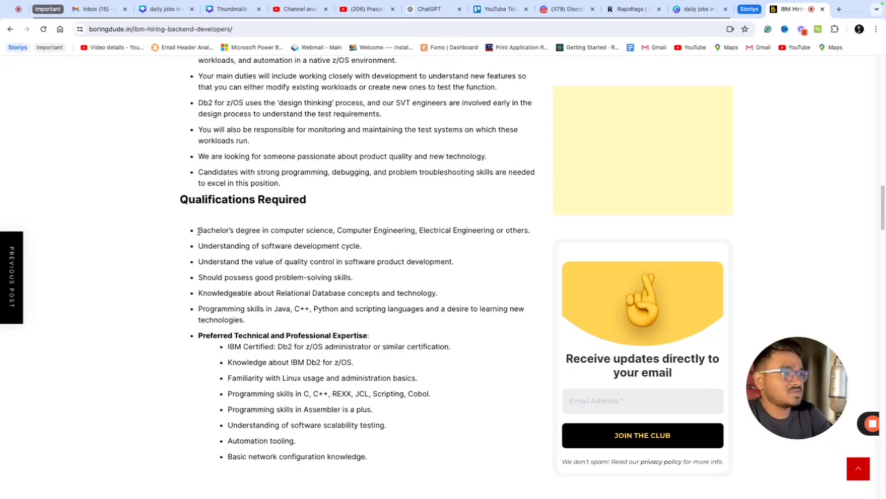
pyautogui.moveTo(198, 229); pyautogui.dragTo(246, 322)
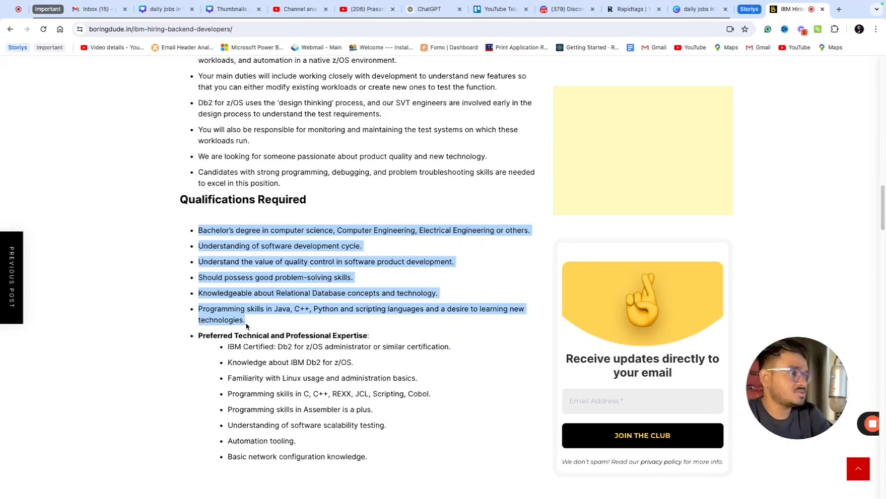
pyautogui.click(246, 336)
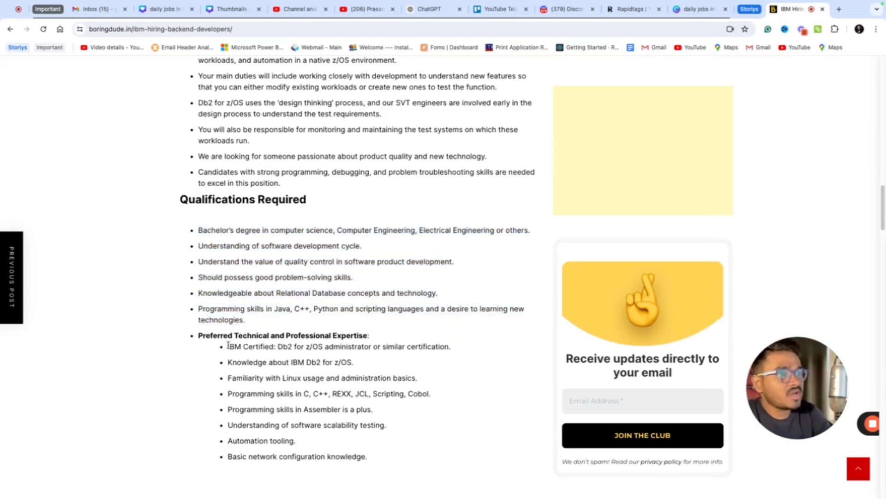
# Step: Highlight the preferred technical expertise bullets, then the IBM role's required qualifications again
pyautogui.moveTo(228, 344); pyautogui.dragTo(360, 466)
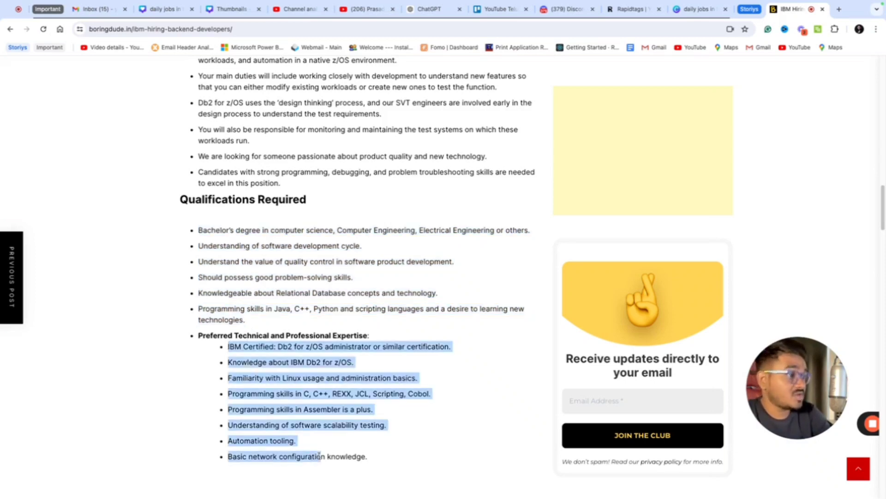
pyautogui.click(377, 456)
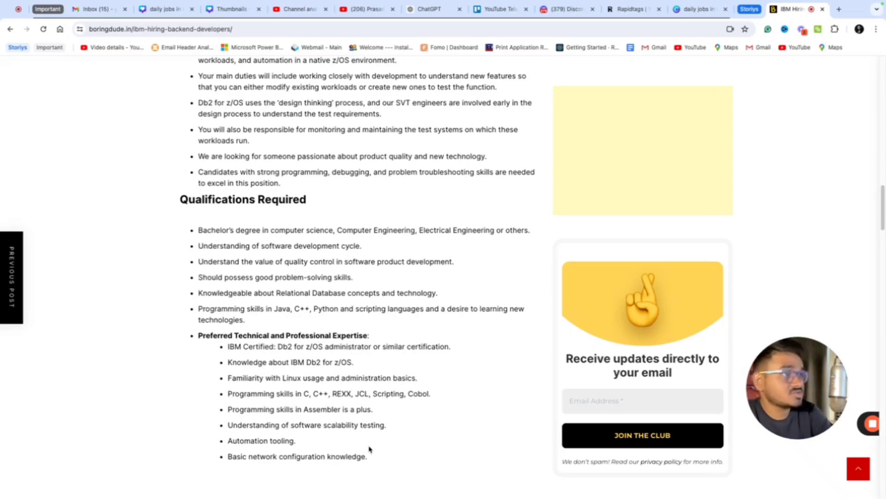
pyautogui.scroll(-3, 369, 449)
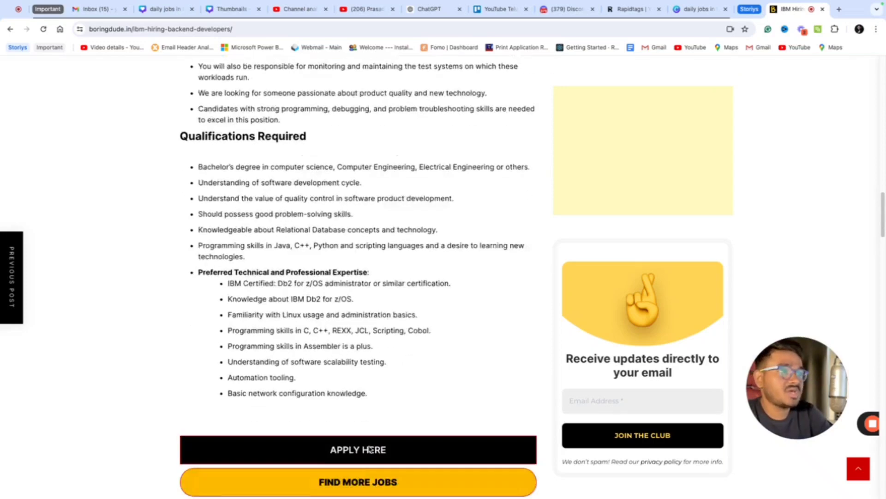
pyautogui.scroll(-2, 369, 449)
pyautogui.scroll(-1, 369, 450)
pyautogui.scroll(1, 369, 449)
pyautogui.scroll(10, 369, 449)
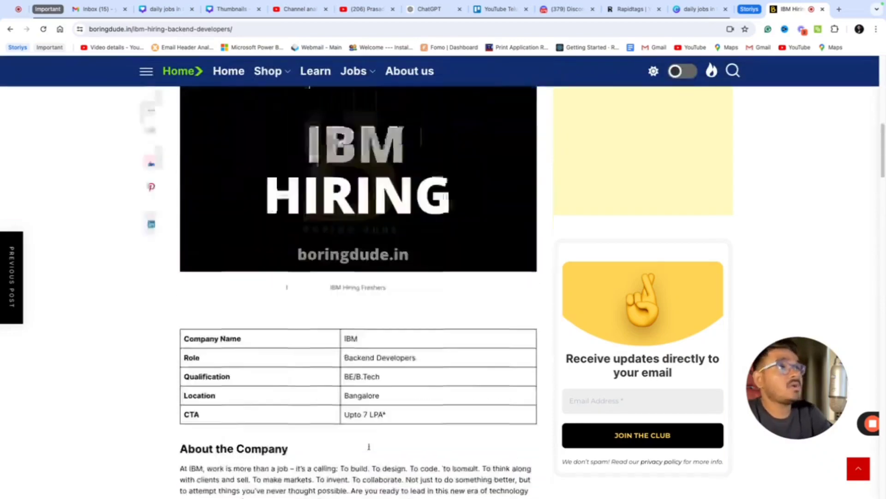
pyautogui.scroll(5, 370, 346)
pyautogui.scroll(-2, 296, 319)
pyautogui.scroll(3, 296, 318)
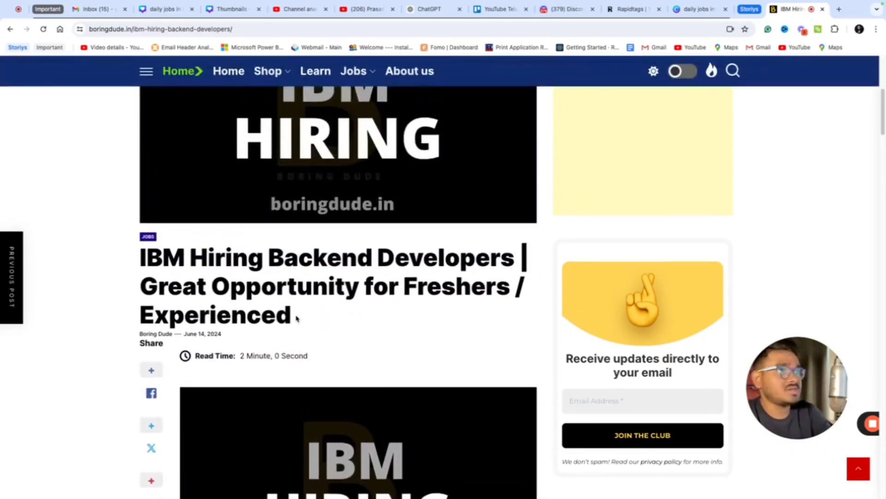
pyautogui.scroll(-5, 297, 318)
pyautogui.scroll(-4, 296, 318)
pyautogui.scroll(-2, 296, 316)
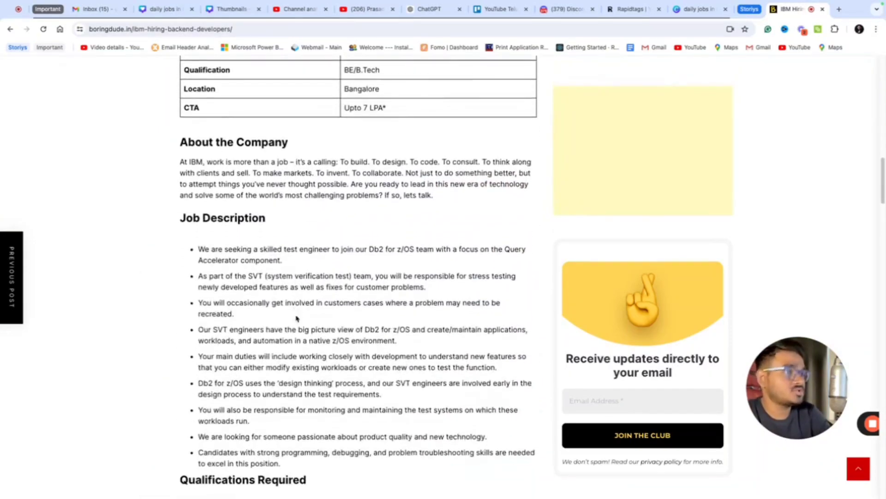
pyautogui.scroll(-1, 296, 315)
pyautogui.scroll(-1, 296, 316)
pyautogui.scroll(-1, 296, 316)
pyautogui.scroll(-1, 297, 316)
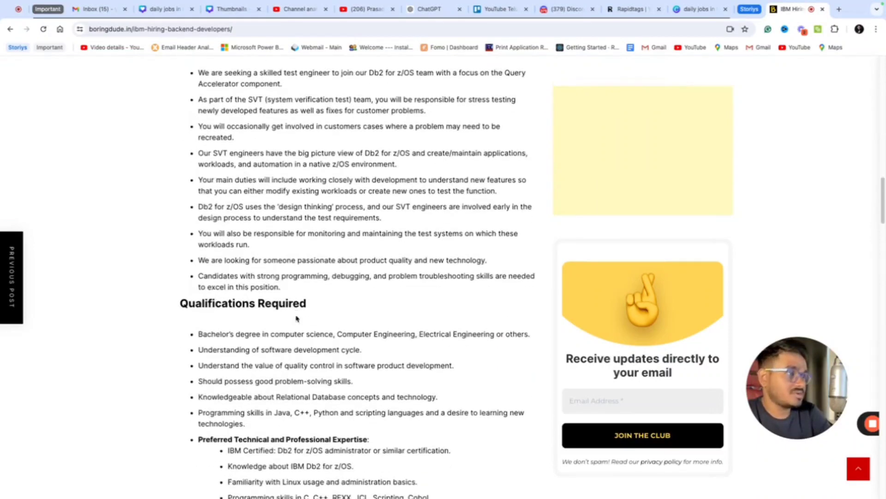
pyautogui.scroll(-2, 297, 319)
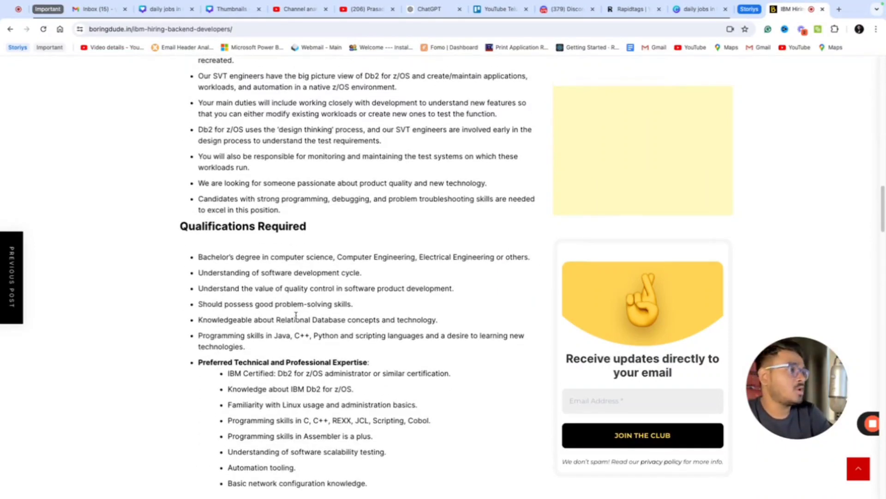
pyautogui.scroll(-1, 296, 316)
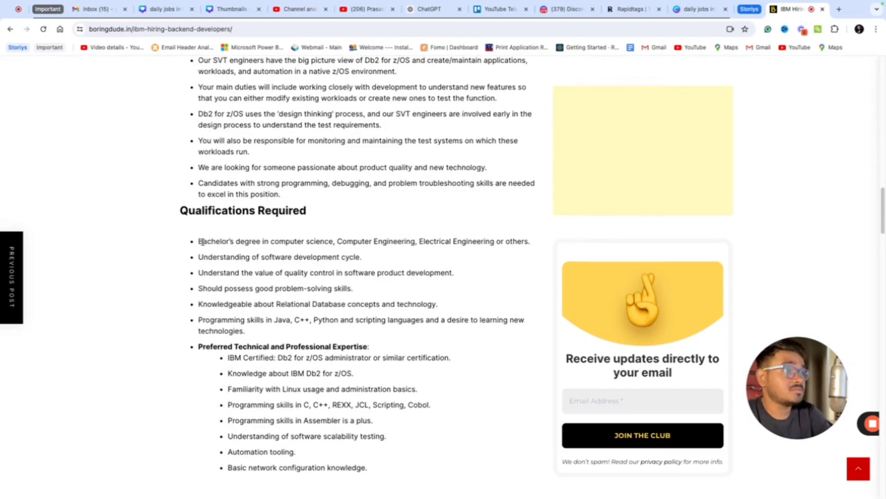
pyautogui.moveTo(198, 241); pyautogui.dragTo(532, 244)
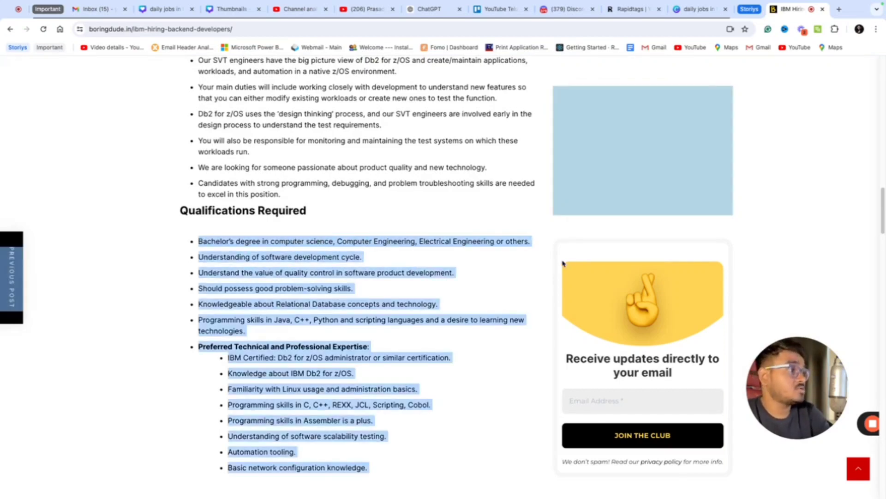
pyautogui.click(471, 273)
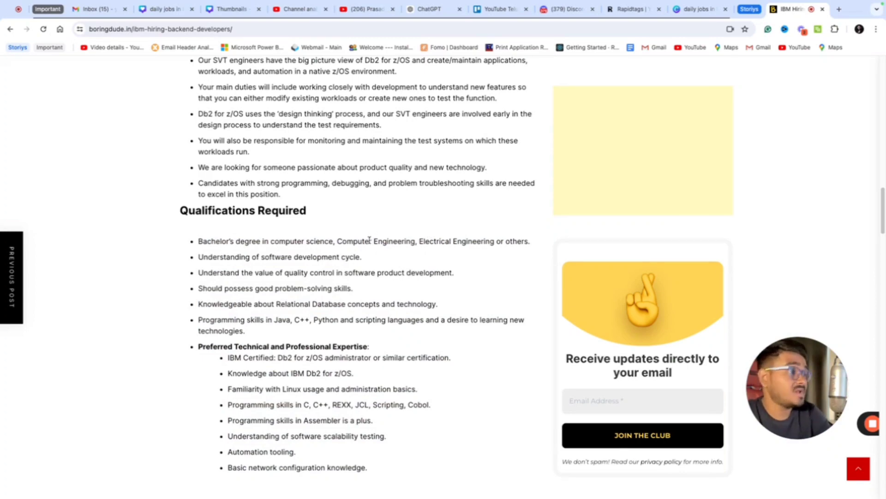
pyautogui.scroll(10, 368, 239)
pyautogui.scroll(3, 369, 239)
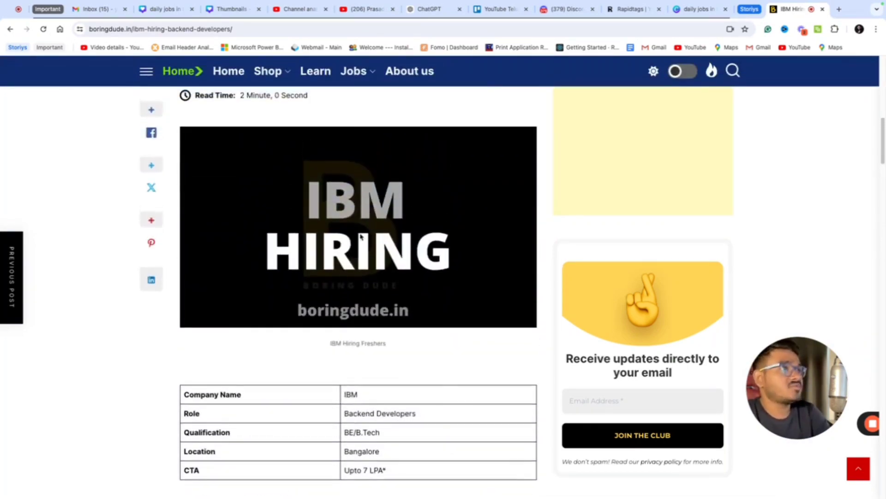
# Step: Go to the Jobs listing, glance at the Canva thumbnail, then open the Google Hiring Interns post
pyautogui.click(353, 71)
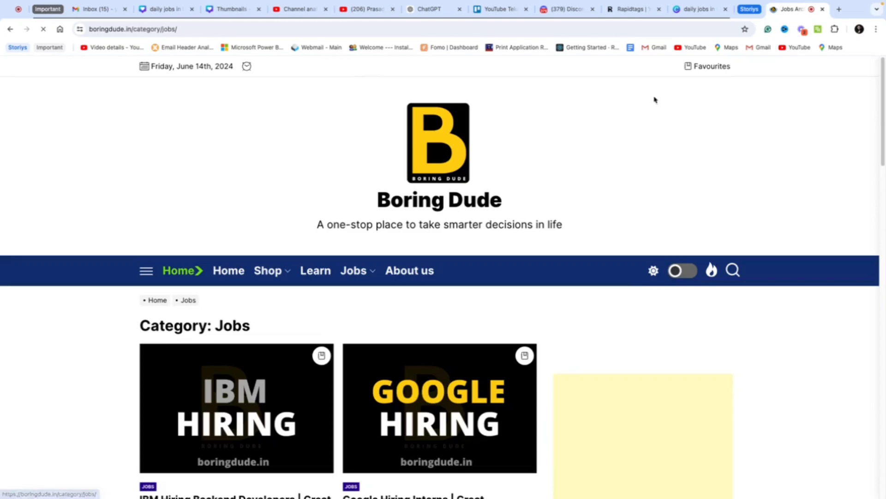
pyautogui.click(697, 10)
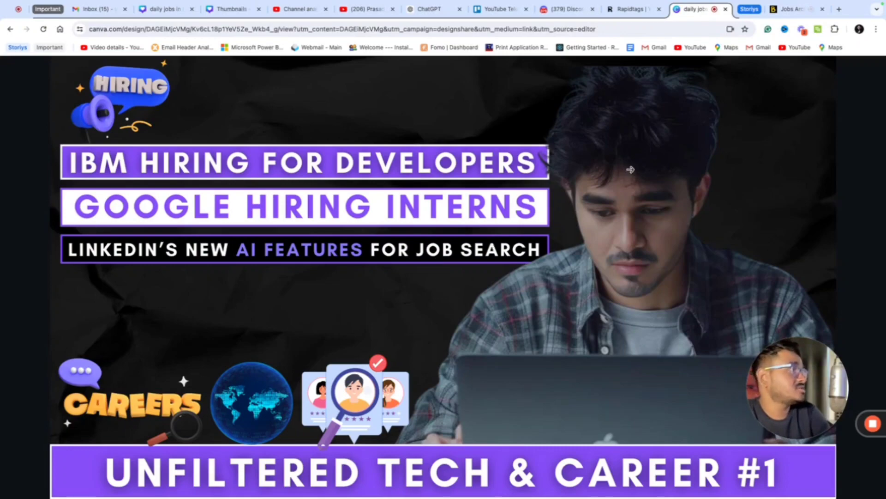
pyautogui.click(797, 9)
pyautogui.click(438, 394)
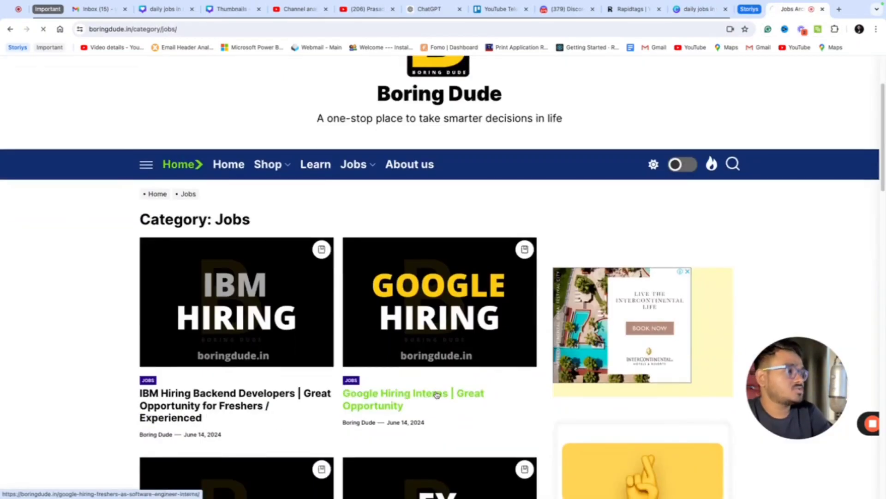
pyautogui.scroll(-3, 520, 425)
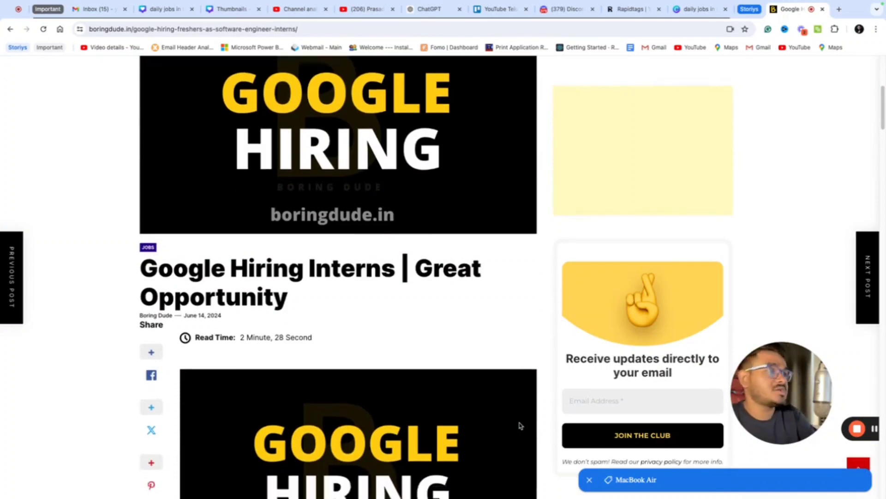
pyautogui.scroll(-3, 520, 426)
pyautogui.scroll(-2, 521, 426)
pyautogui.scroll(-1, 519, 426)
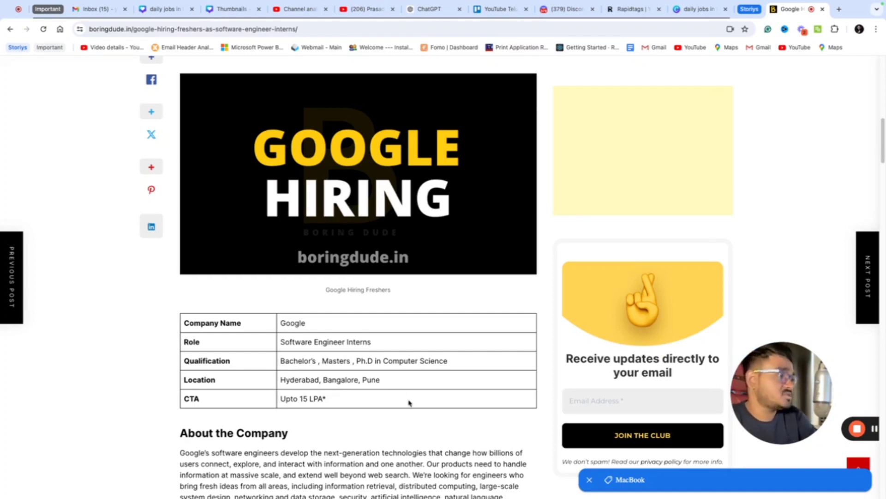
pyautogui.scroll(-2, 409, 403)
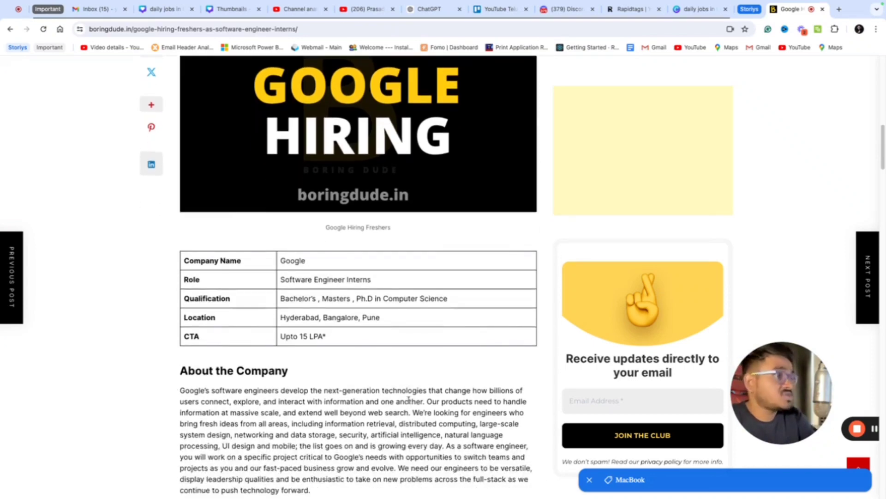
pyautogui.scroll(-2, 409, 401)
pyautogui.scroll(-3, 409, 401)
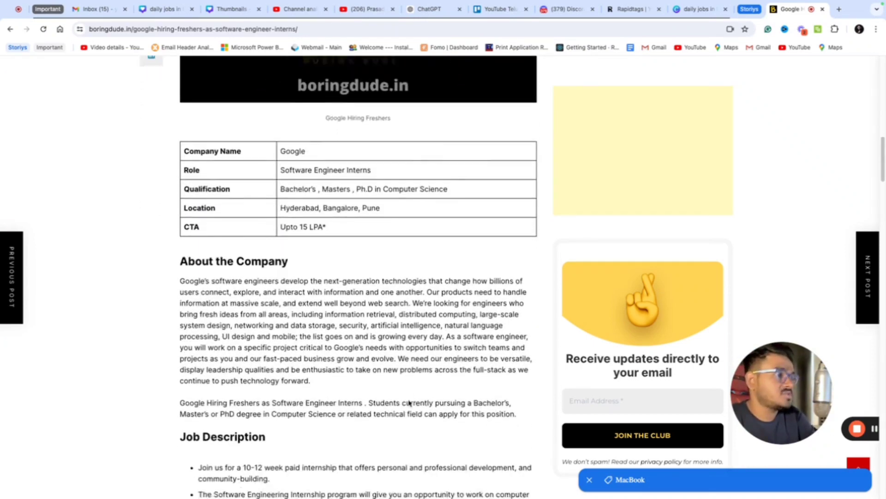
pyautogui.scroll(-2, 409, 401)
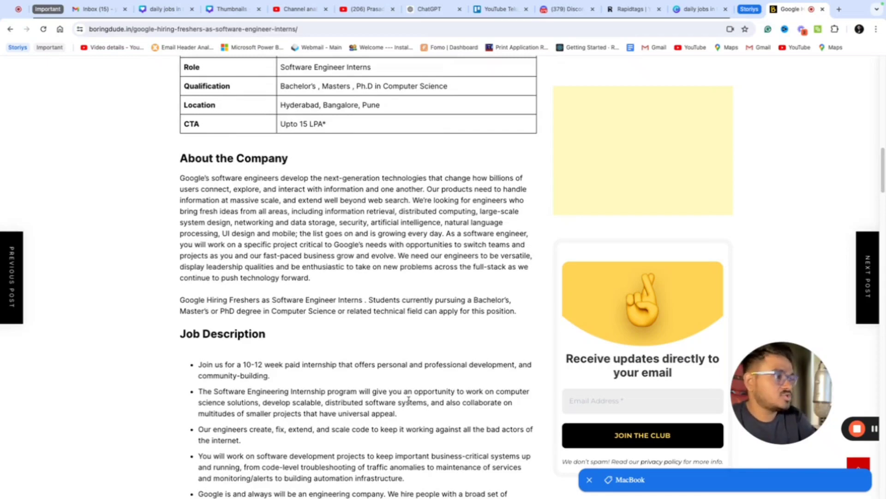
pyautogui.scroll(-2, 408, 399)
pyautogui.scroll(-2, 409, 402)
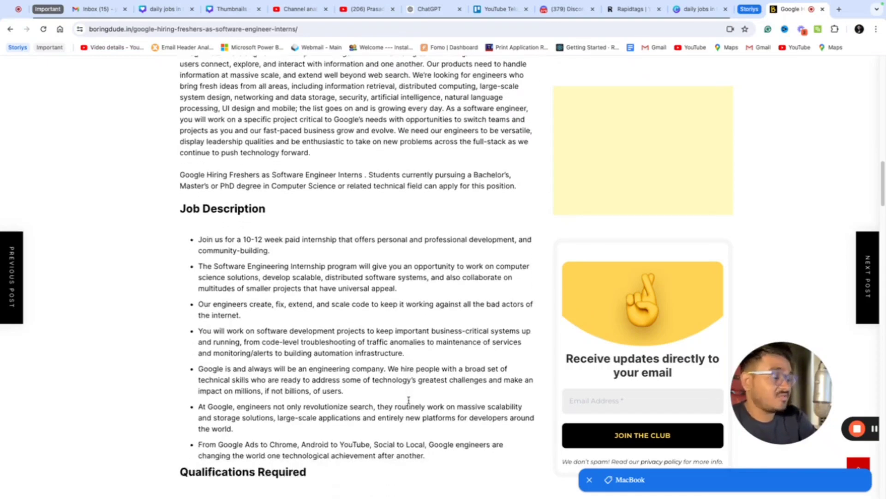
pyautogui.scroll(-1, 410, 402)
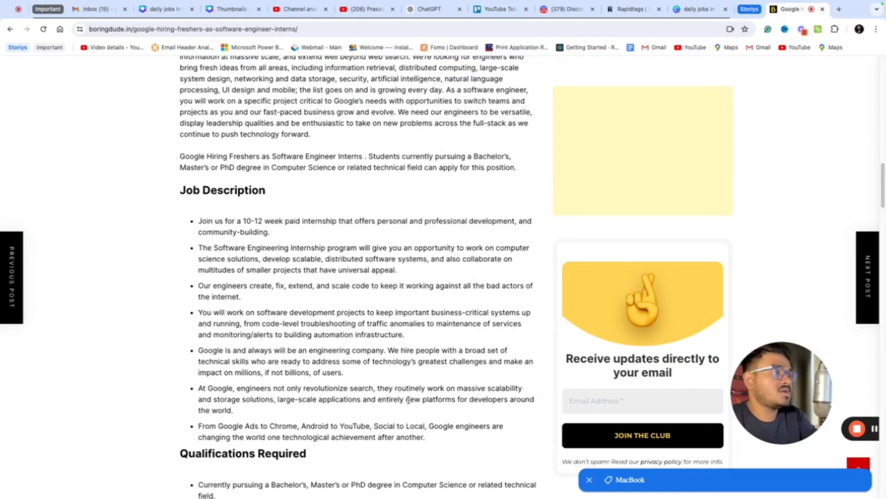
pyautogui.scroll(-1, 408, 401)
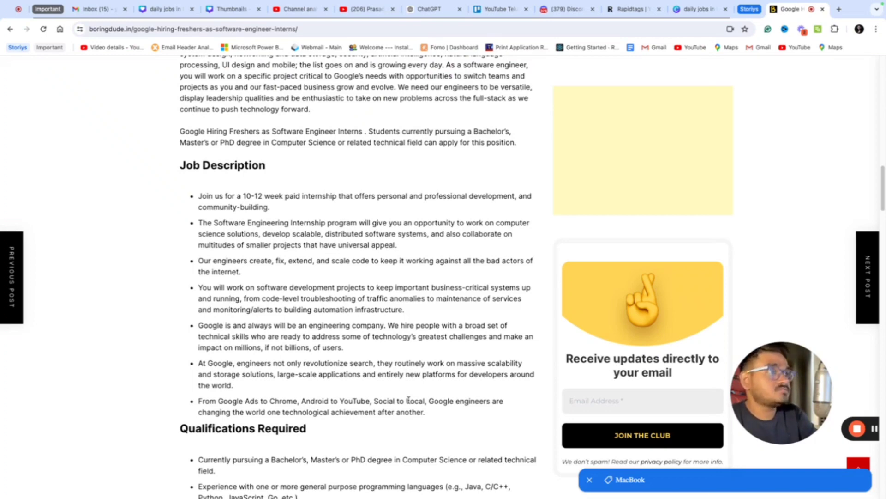
pyautogui.scroll(-1, 408, 400)
pyautogui.scroll(1, 223, 178)
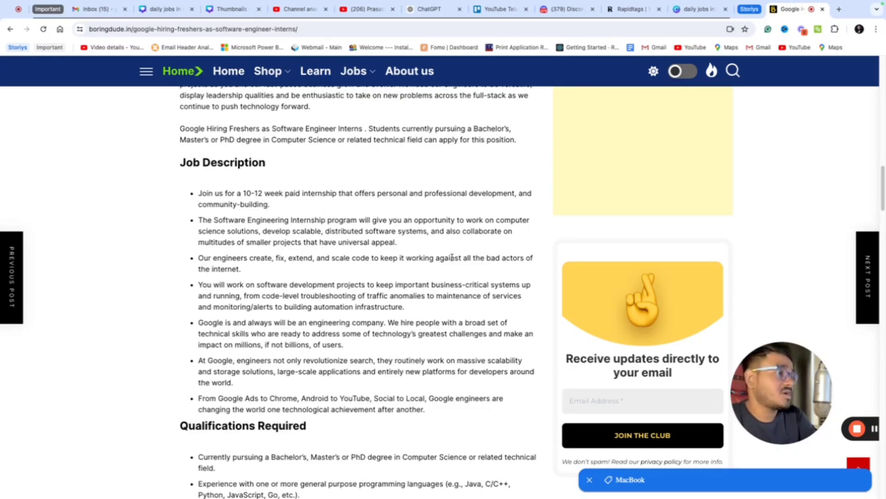
pyautogui.scroll(-1, 452, 258)
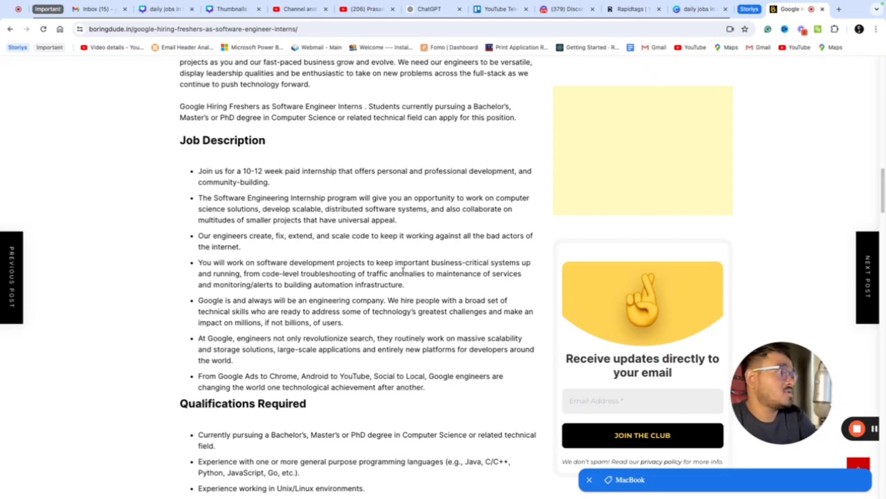
pyautogui.scroll(-3, 403, 270)
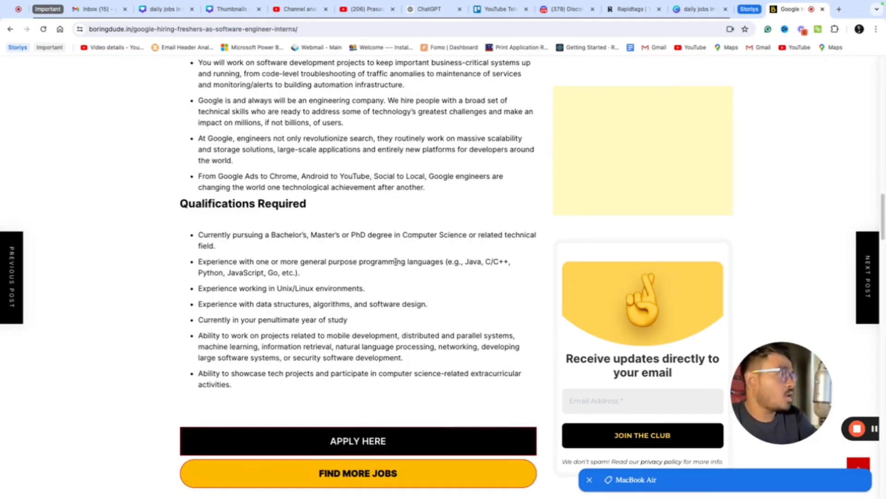
pyautogui.moveTo(466, 262); pyautogui.dragTo(277, 273)
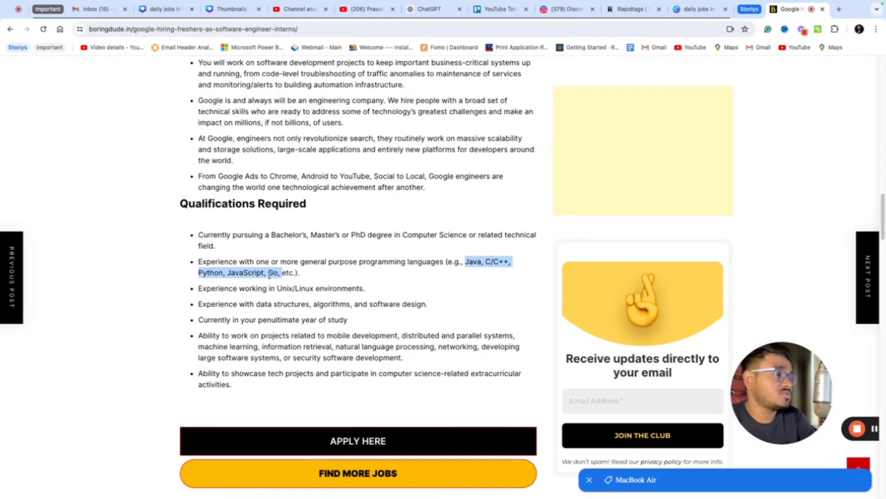
pyautogui.click(321, 284)
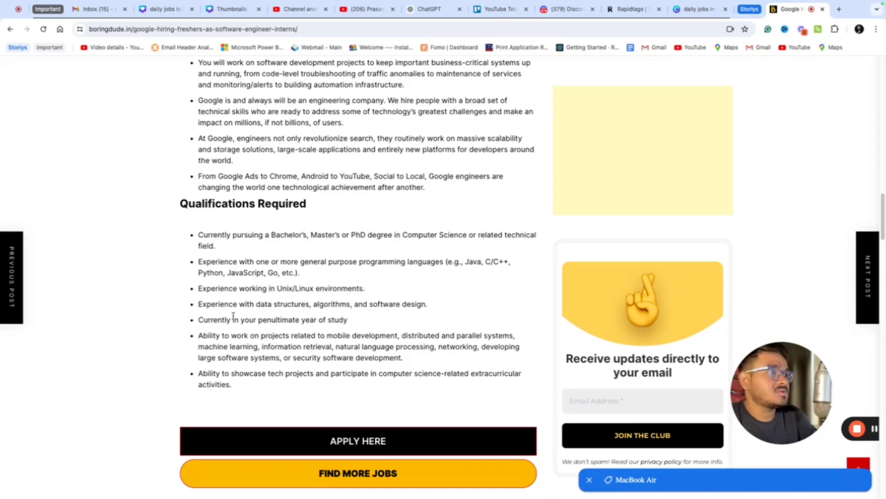
pyautogui.scroll(10, 326, 354)
pyautogui.scroll(5, 359, 302)
pyautogui.scroll(1, 360, 303)
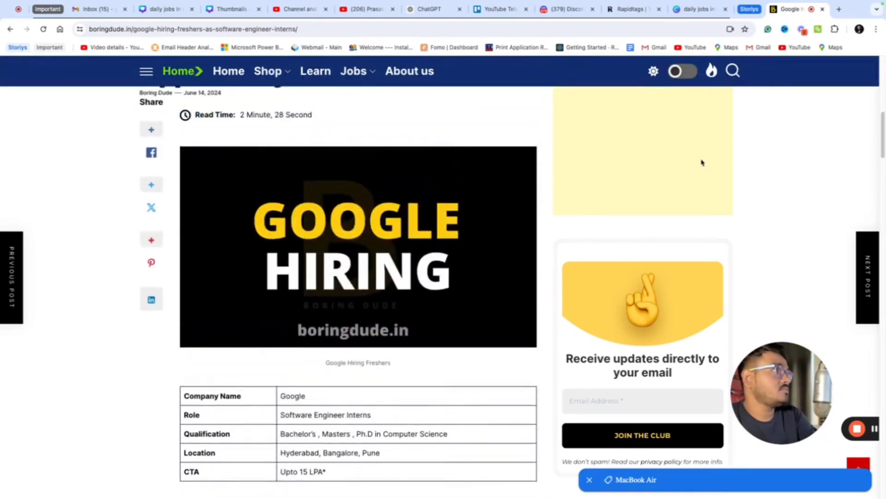
# Step: Switch to the Canva 'daily jobs' tab showing the IBM and Google hiring thumbnail
pyautogui.click(699, 9)
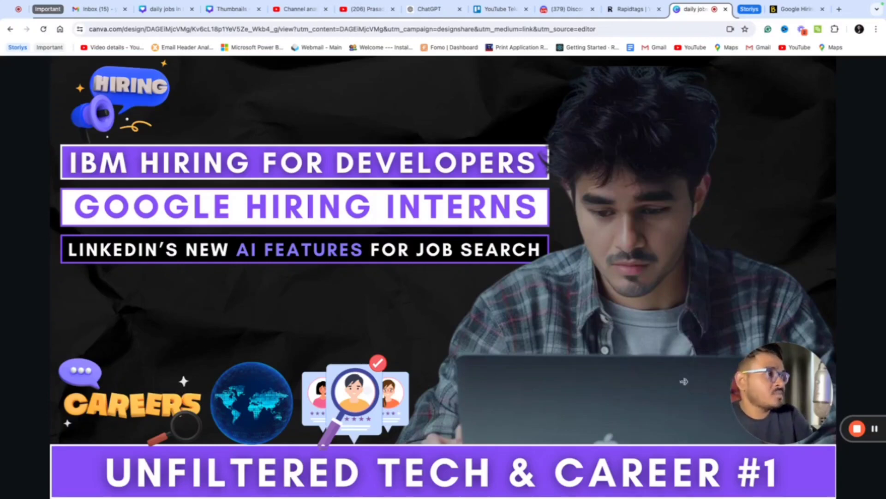
pyautogui.moveTo(776, 392)
pyautogui.moveTo(764, 410); pyautogui.dragTo(713, 390)
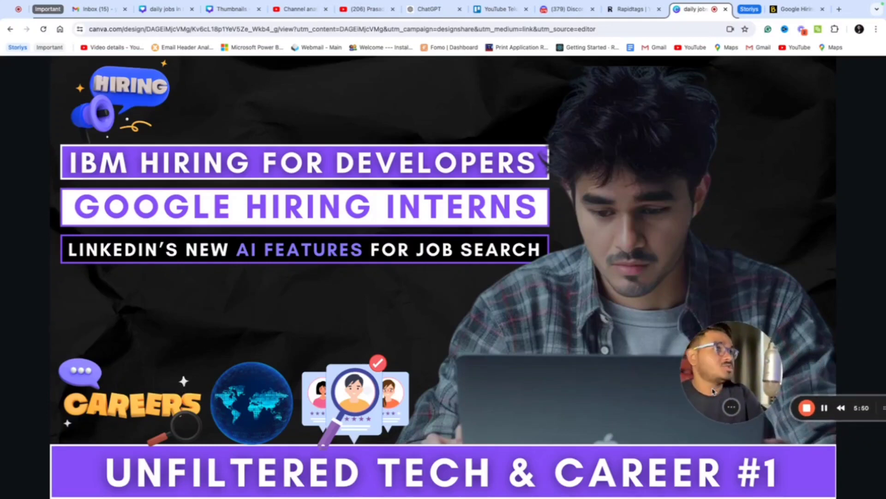